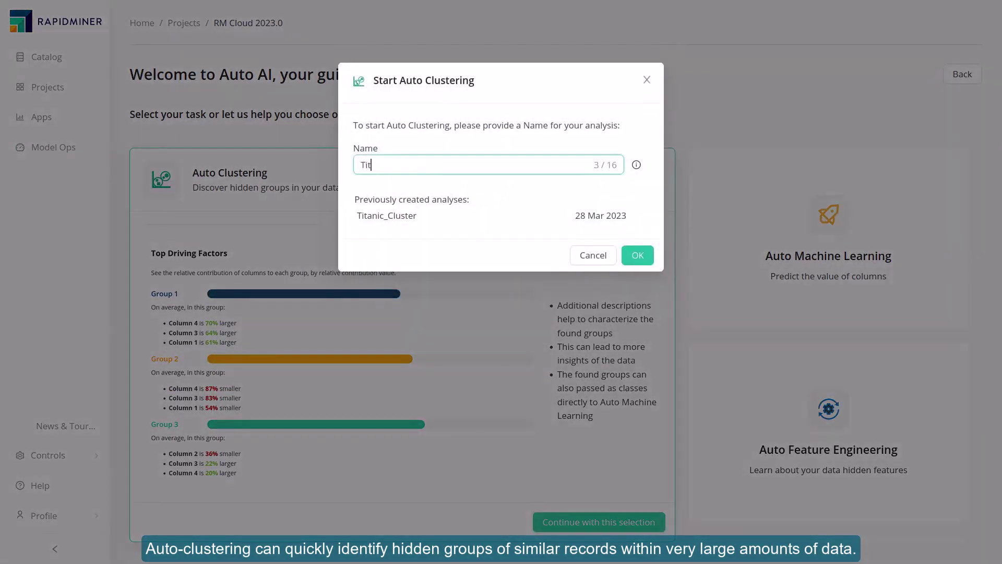
pyautogui.write('nic_Clust')
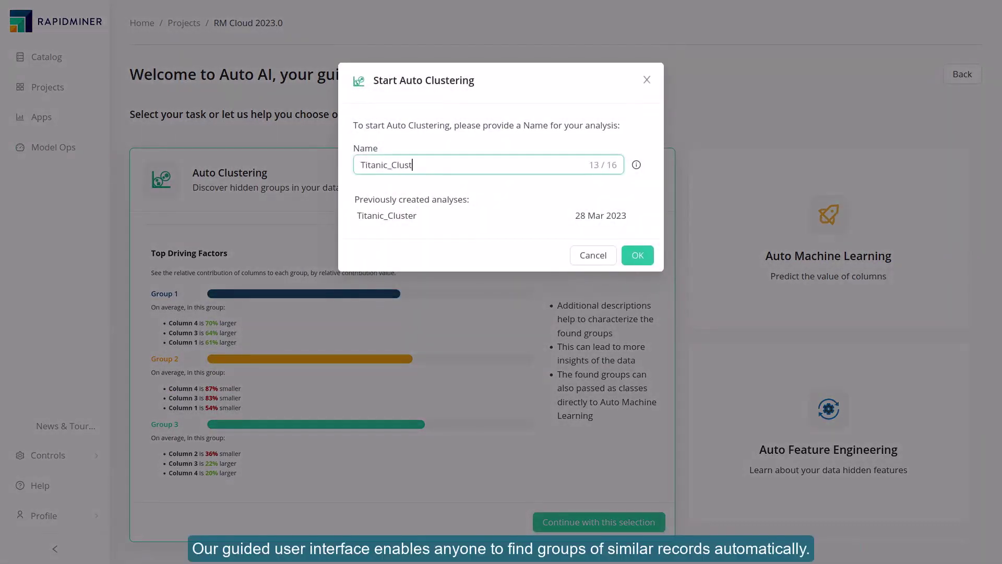
pyautogui.write('er2')
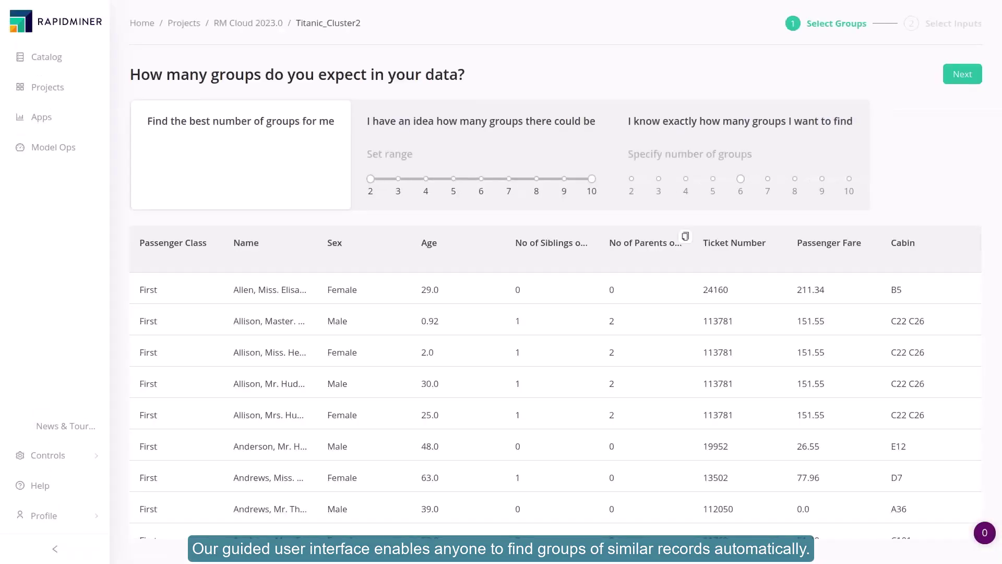
# Give Titanic_Cluster2 a rough 3–7 group range with 'I have an idea how many groups'.
pyautogui.click(482, 137)
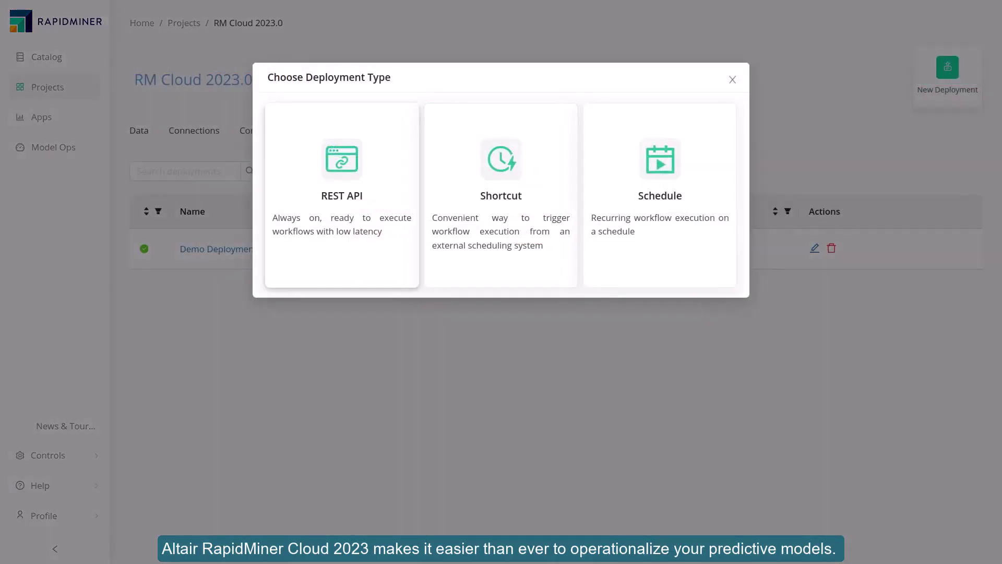
pyautogui.write('Scoring_Deploment')
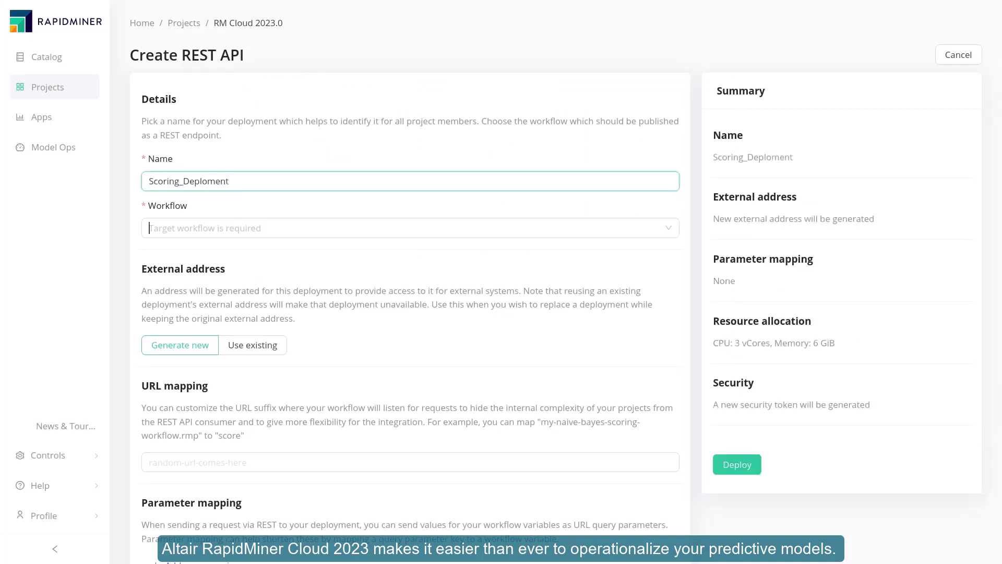
# Publish Scoring Process.rmp at endpoint scoring_process with 3 CPU cores and 6 GiB memory.
pyautogui.click(407, 228)
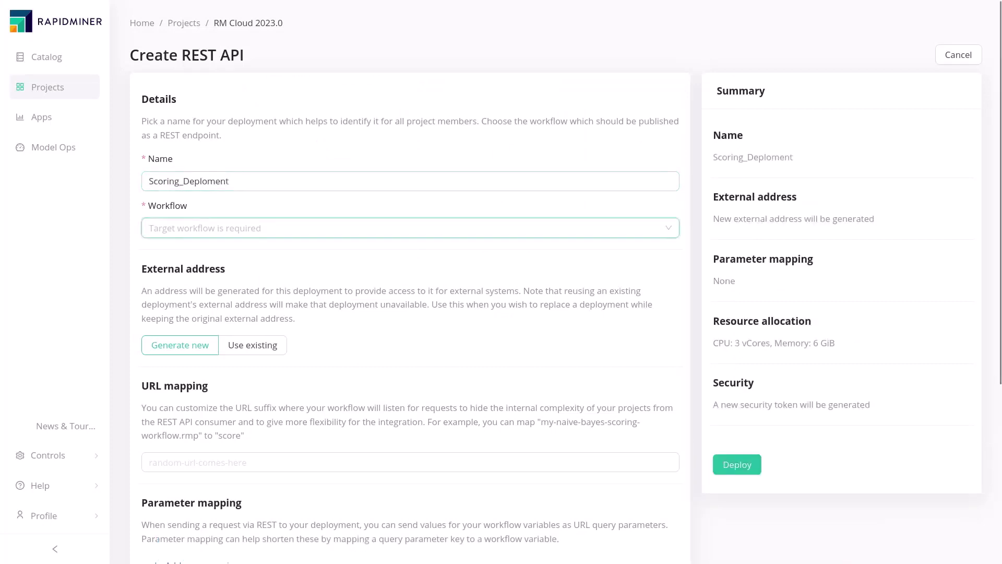
pyautogui.scroll(-5, 408, 321)
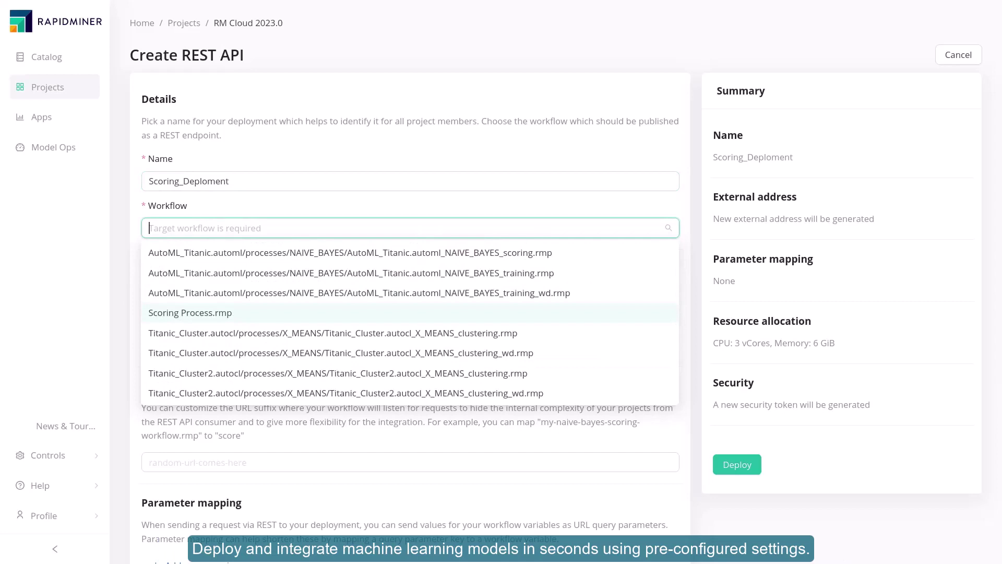
pyautogui.click(190, 312)
pyautogui.scroll(-2, 407, 313)
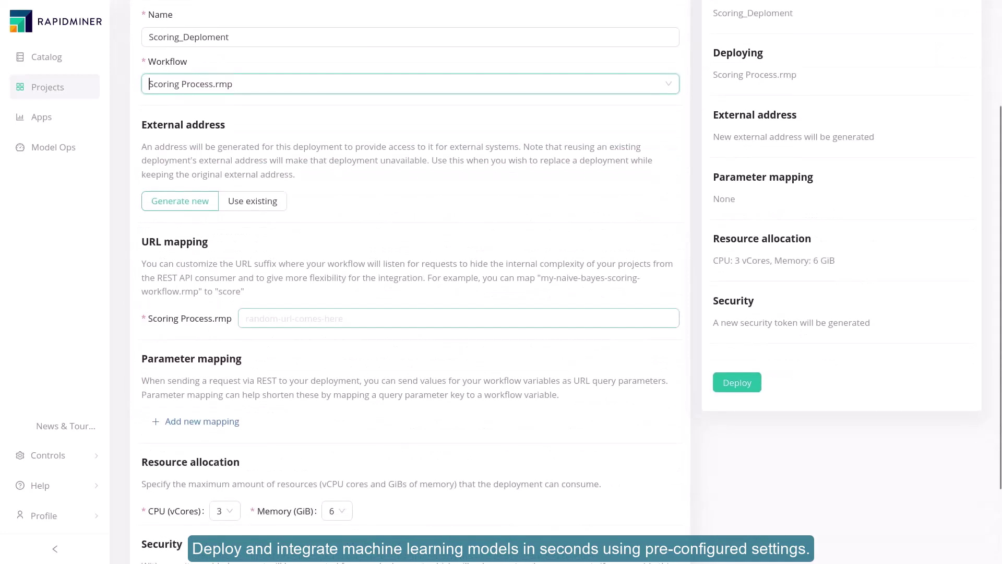
pyautogui.click(459, 462)
pyautogui.write('scorin')
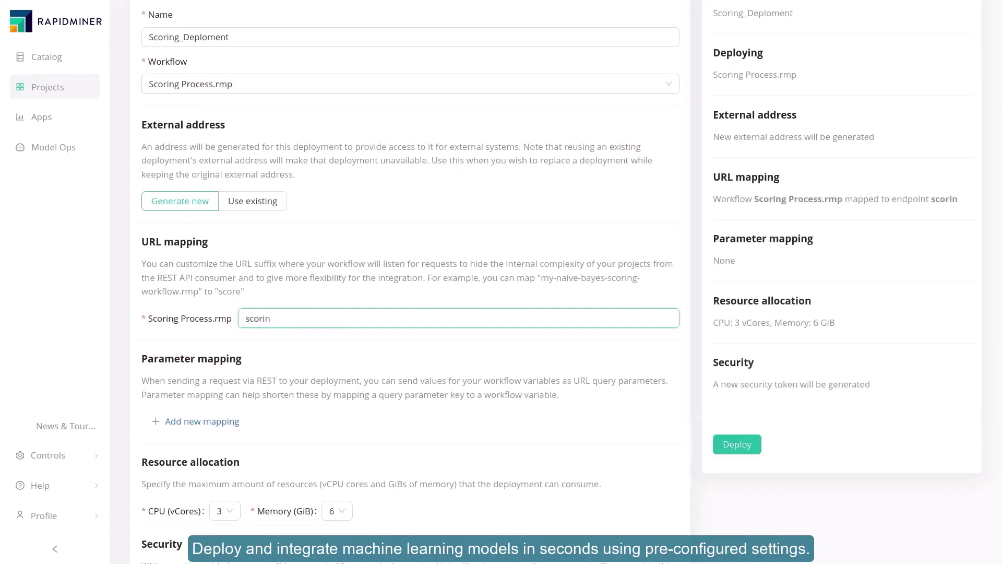
pyautogui.write('g_process')
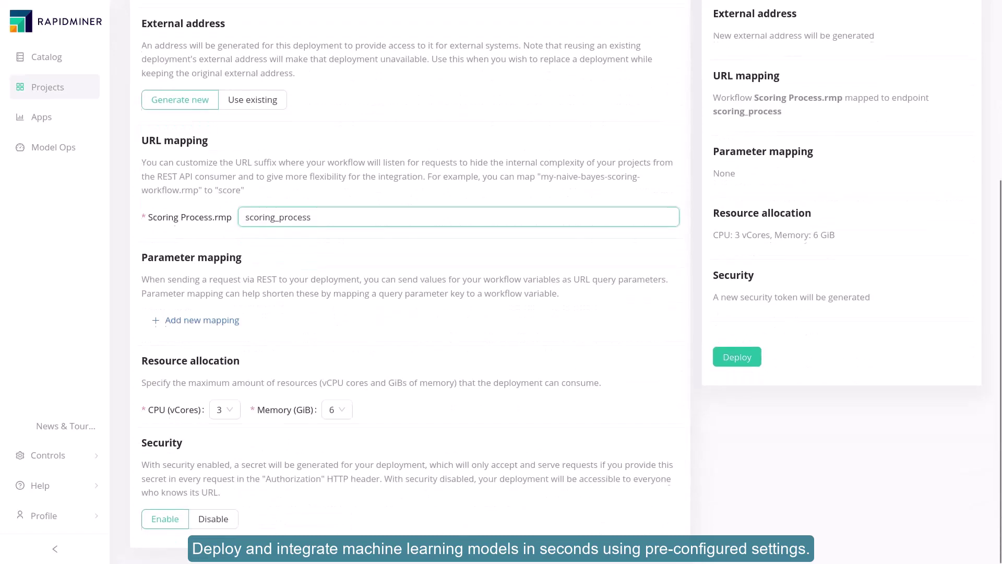
pyautogui.scroll(-1, 407, 313)
pyautogui.click(224, 409)
pyautogui.click(337, 409)
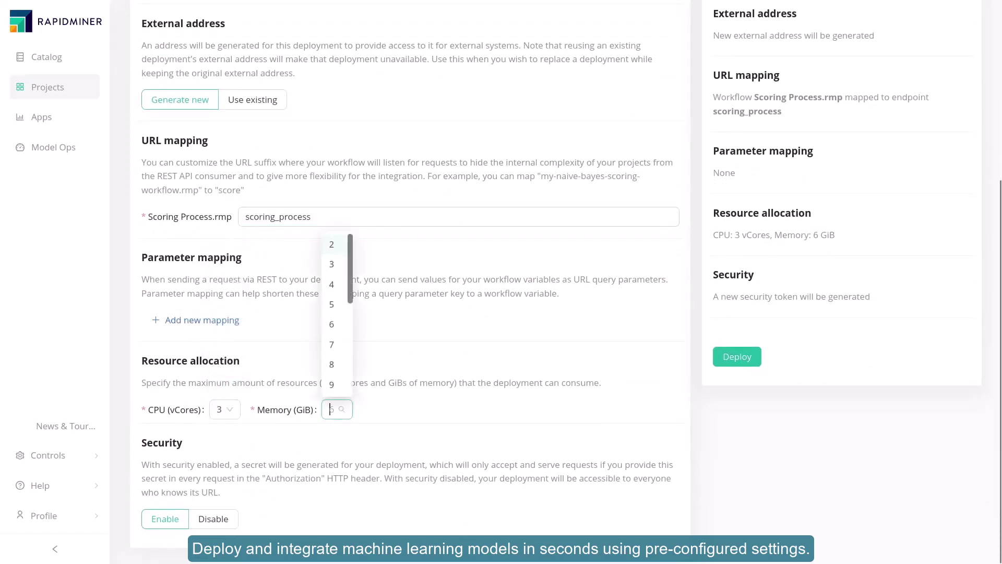
pyautogui.click(331, 324)
pyautogui.scroll(2, 407, 313)
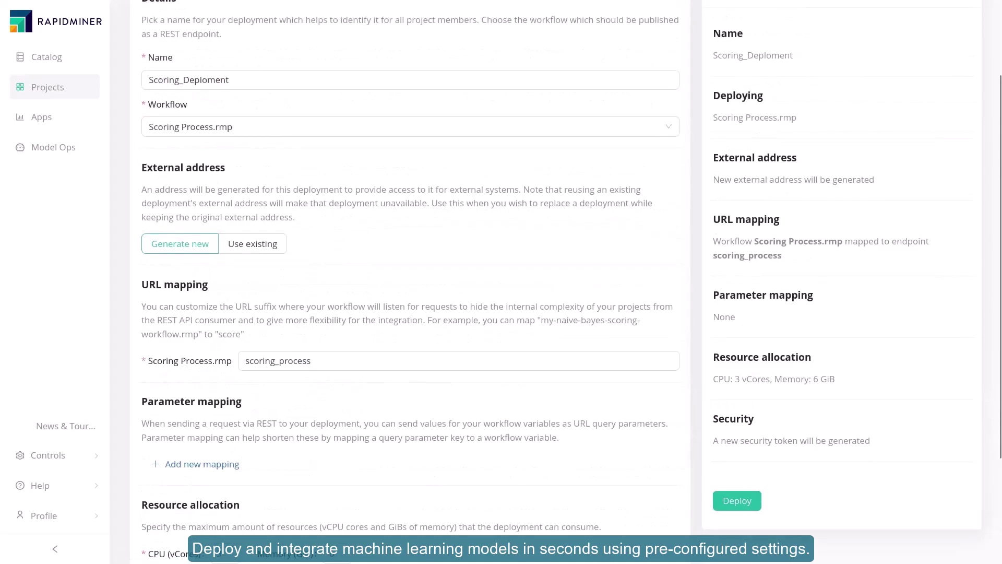
pyautogui.click(737, 500)
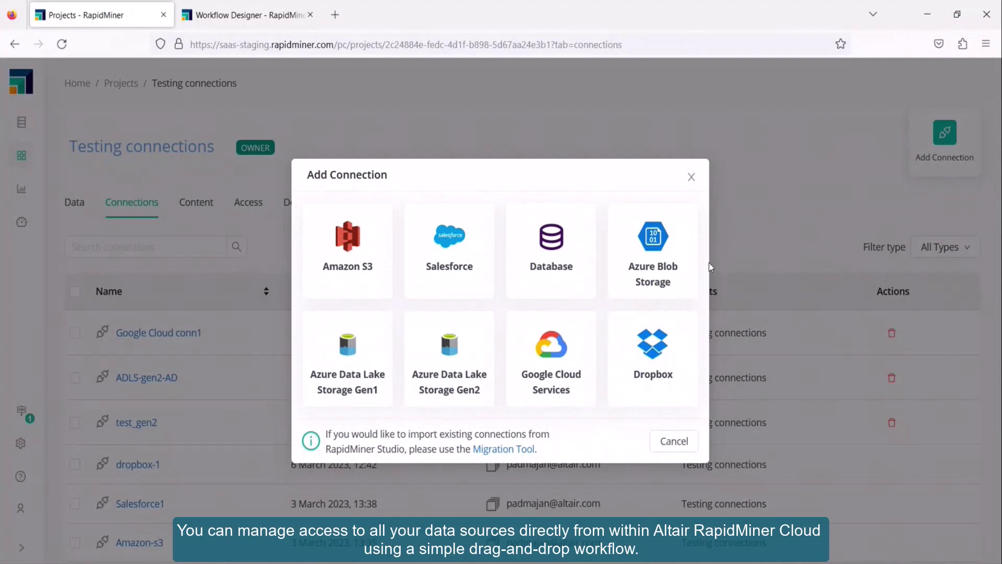
# Create the Test-s3 Amazon S3 connection with access keys, test it successfully, and save it.
pyautogui.click(347, 247)
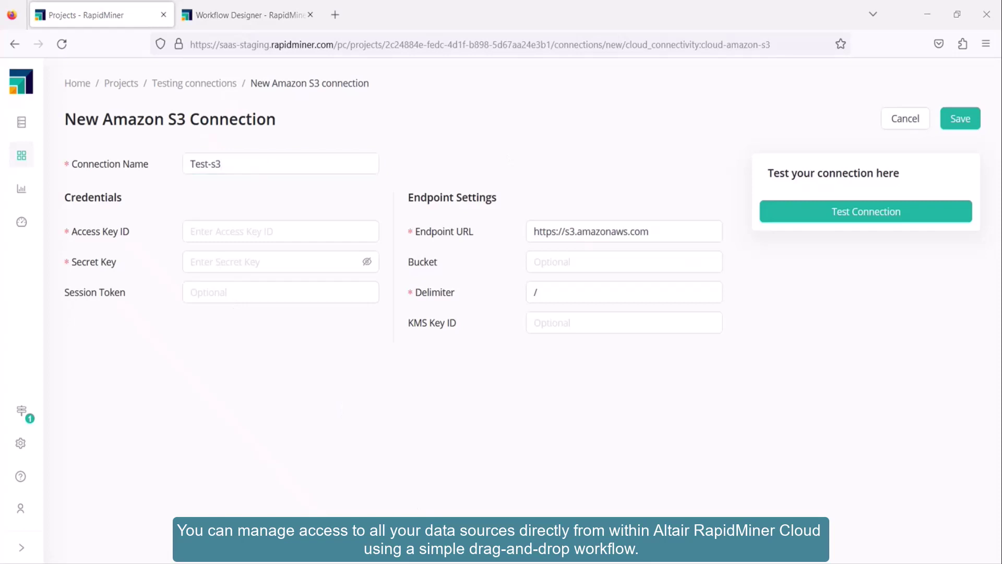
pyautogui.click(254, 231)
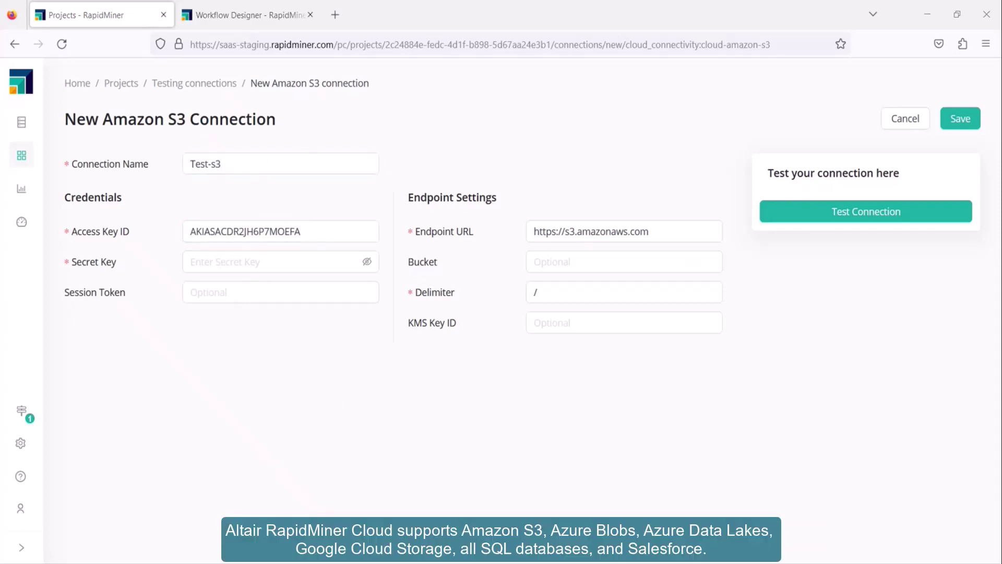
pyautogui.click(866, 212)
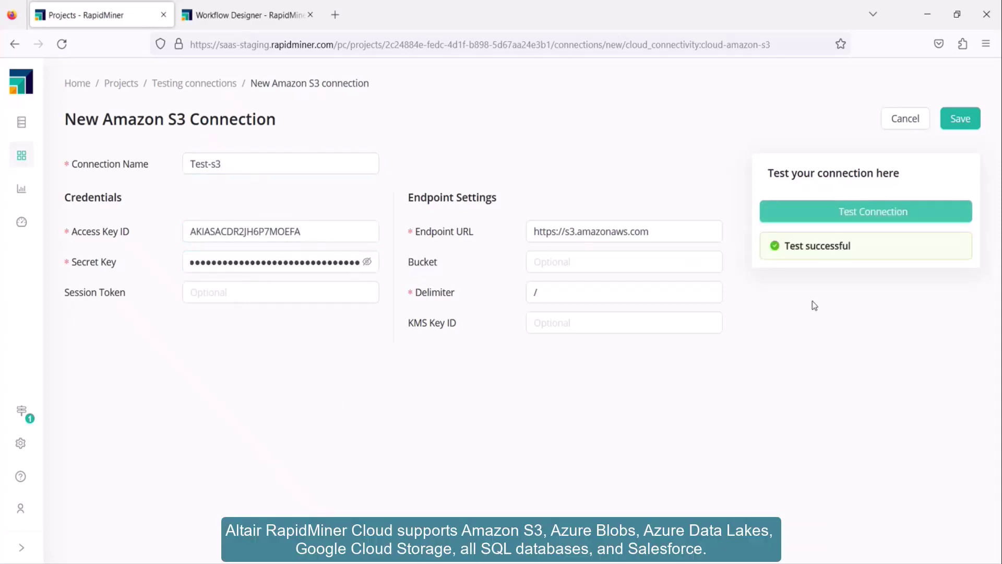
pyautogui.click(961, 117)
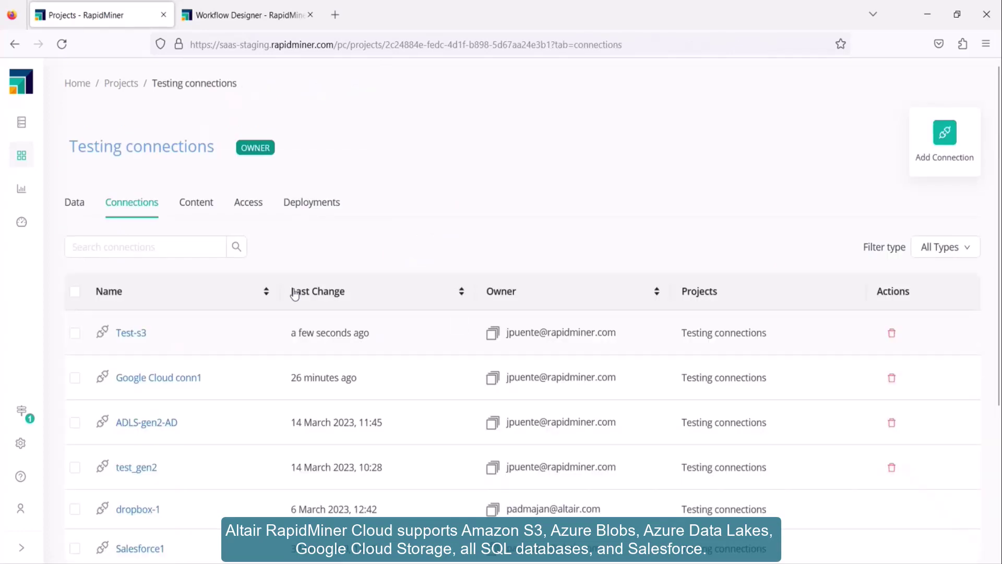
# Place Test-s3 from the Connection Catalog on the workflow canvas and wire it to Read Amazon S3.
pyautogui.click(245, 14)
pyautogui.click(160, 84)
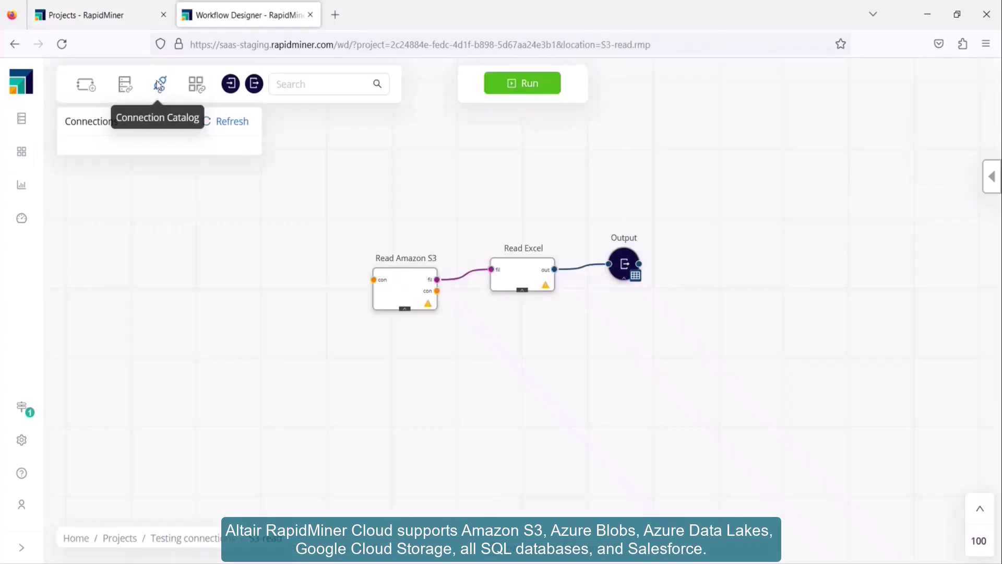
pyautogui.moveTo(100, 158); pyautogui.dragTo(320, 286)
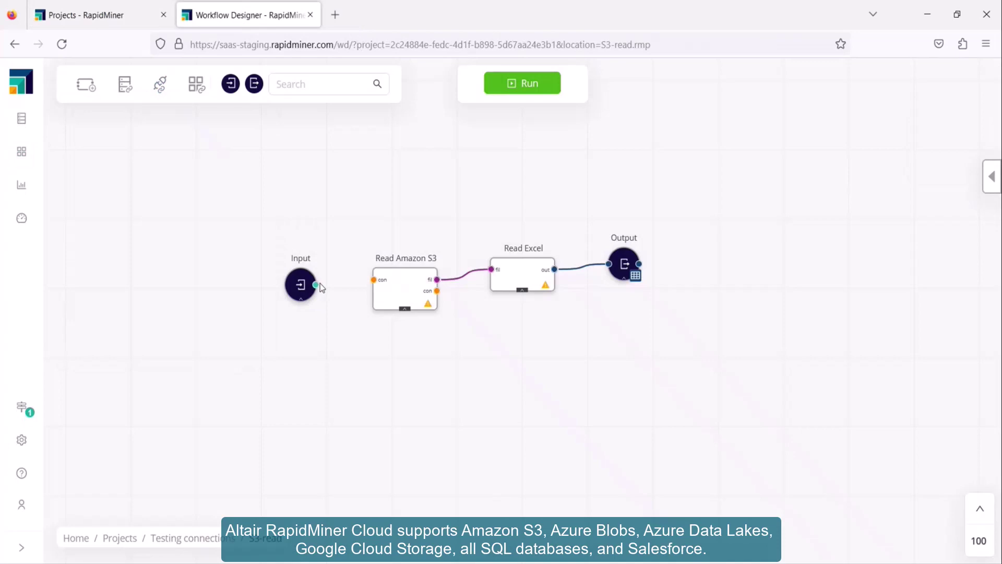
pyautogui.click(383, 322)
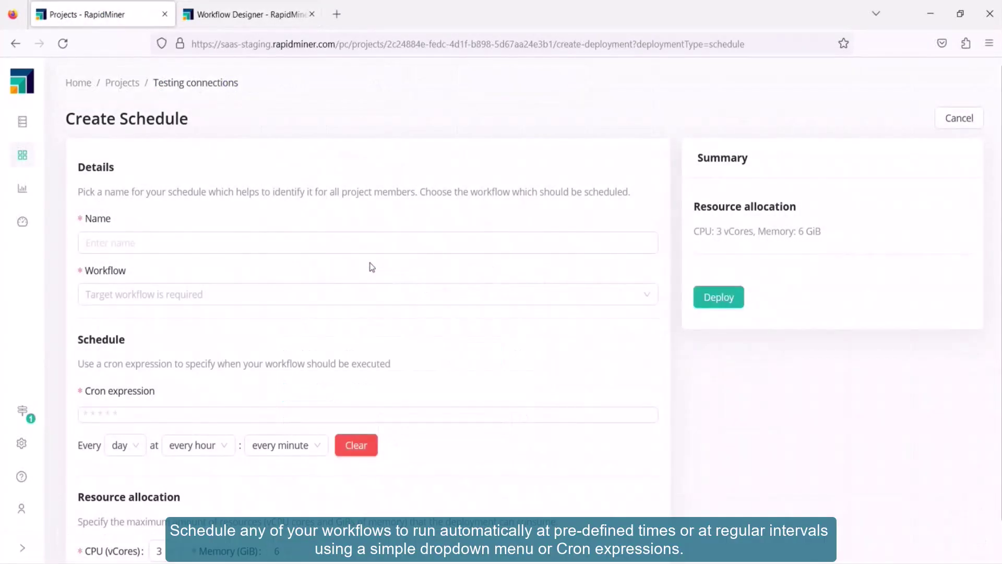
# Name the new schedule daily-test and choose Amazon-s3.rmp as its workflow.
pyautogui.click(388, 242)
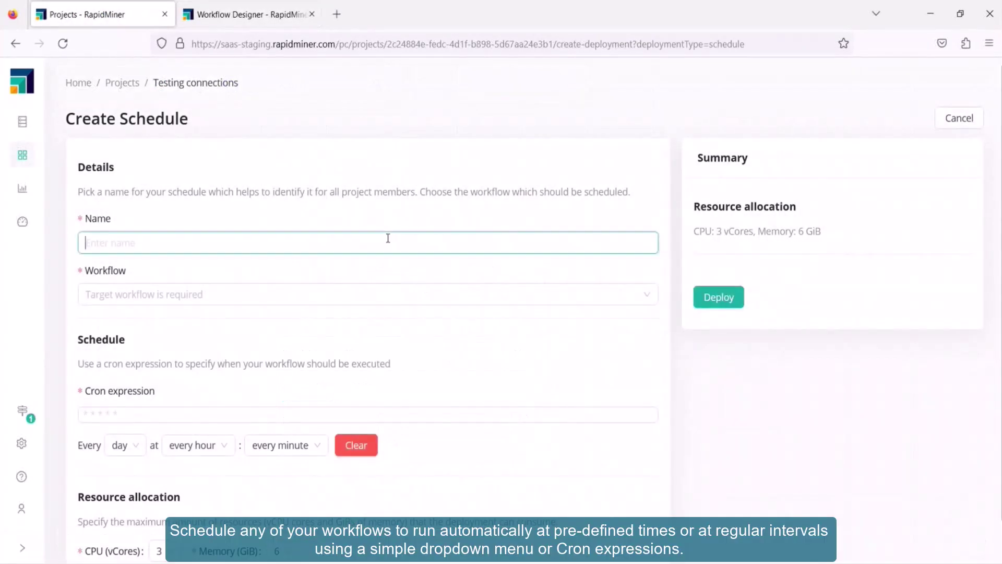
pyautogui.write('daily-test')
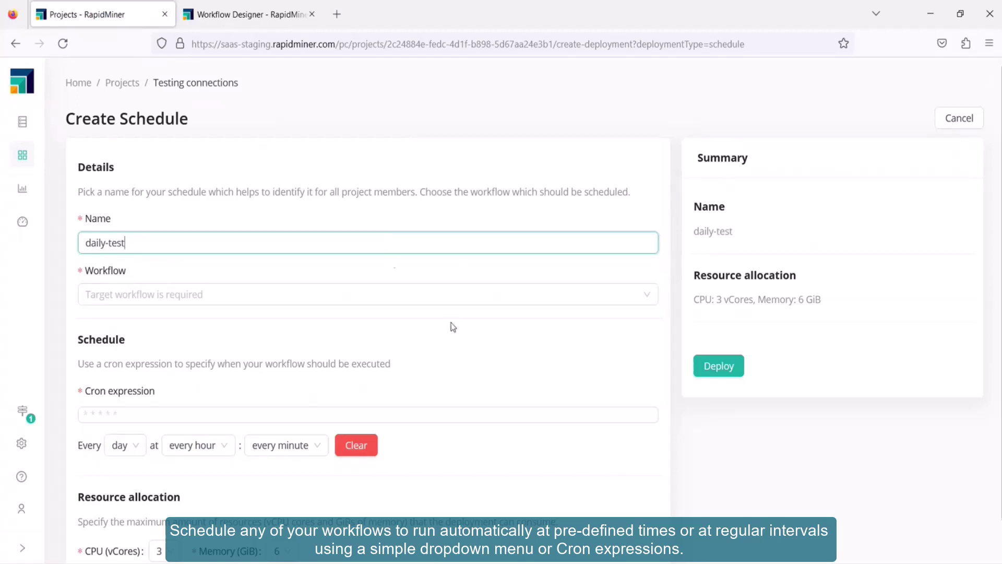
pyautogui.click(368, 294)
pyautogui.click(270, 321)
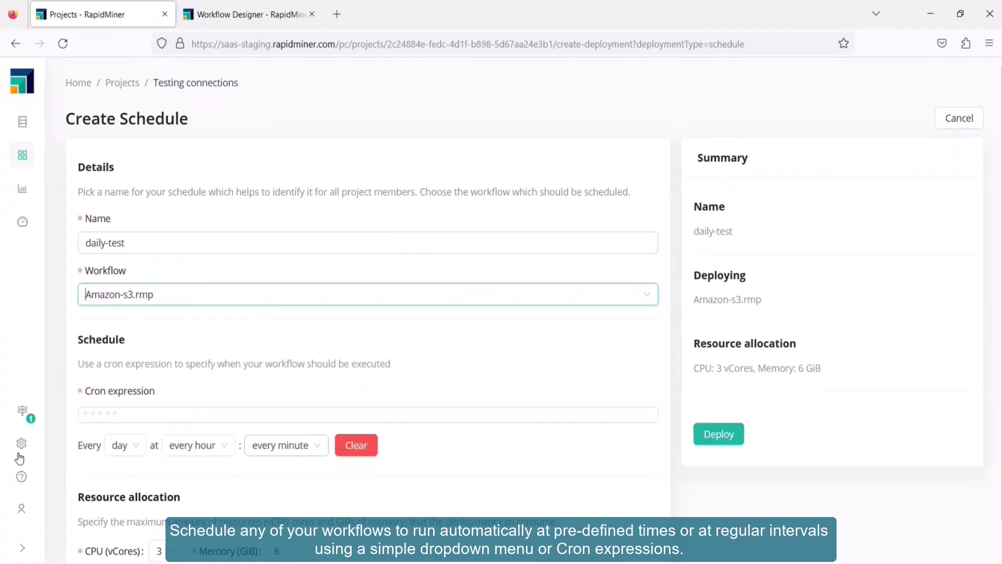
# Set the schedule to run every day at 12:00 with 8 GiB memory, and deploy it.
pyautogui.click(192, 444)
pyautogui.click(174, 385)
pyautogui.click(281, 446)
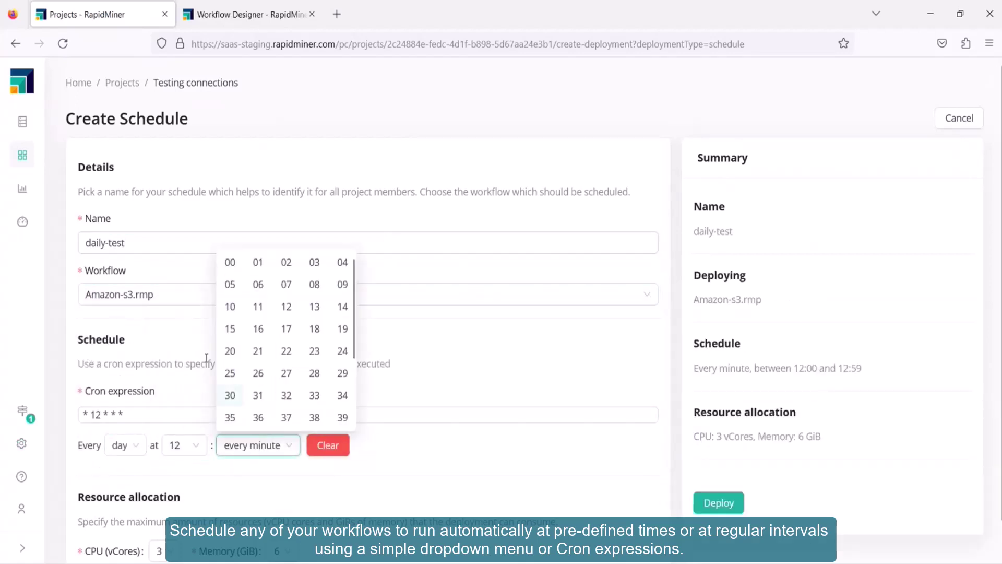
pyautogui.click(229, 262)
pyautogui.scroll(-1, 364, 475)
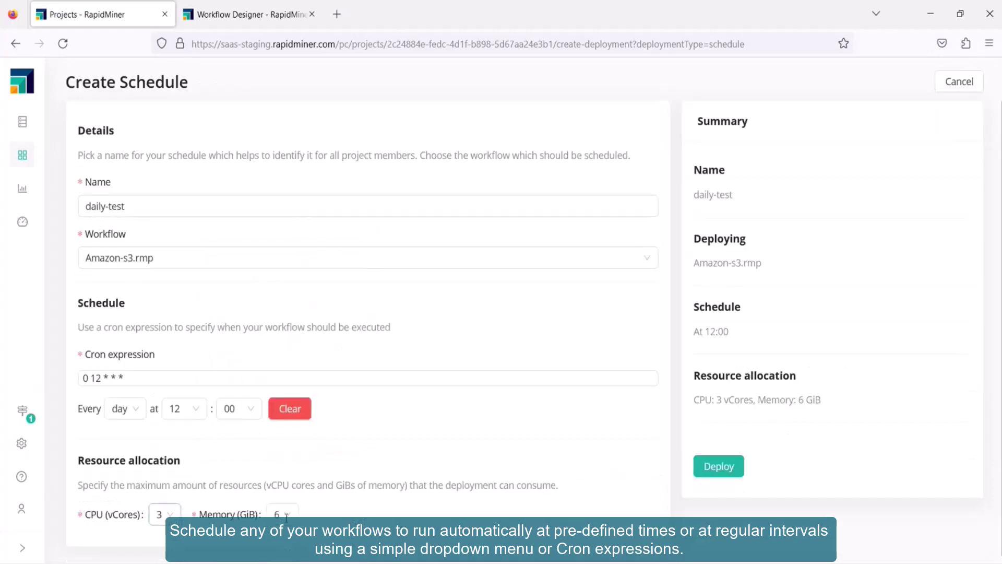
pyautogui.click(282, 514)
pyautogui.click(278, 466)
pyautogui.click(718, 467)
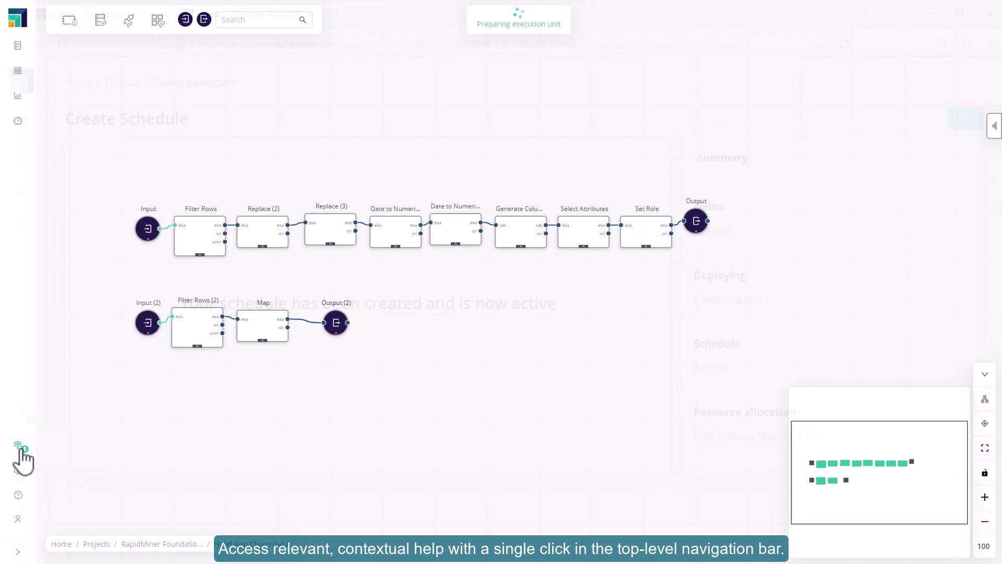
# Start the 'How to build Workflows' tour and select the Select Attributes operator as prompted.
pyautogui.click(88, 451)
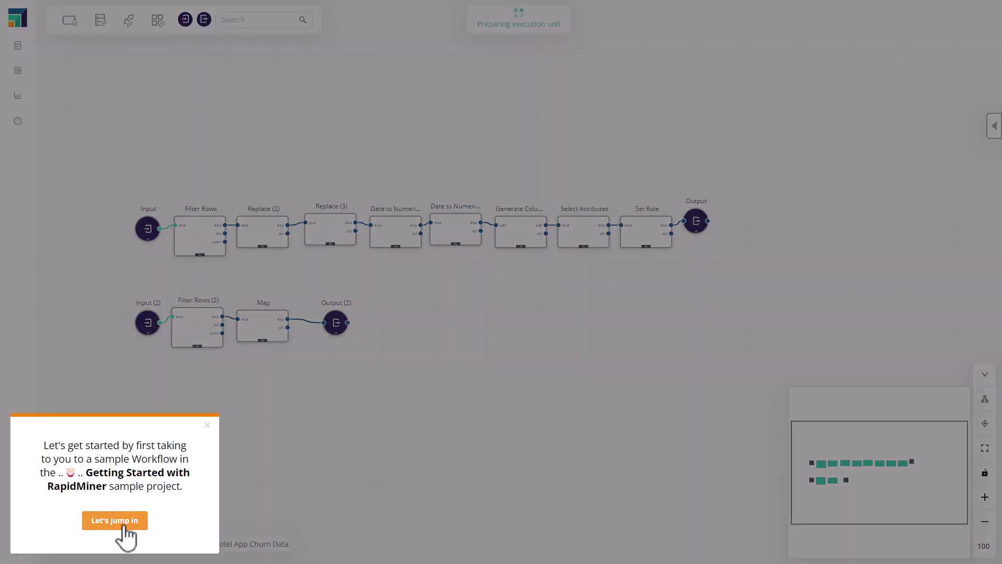
pyautogui.click(115, 520)
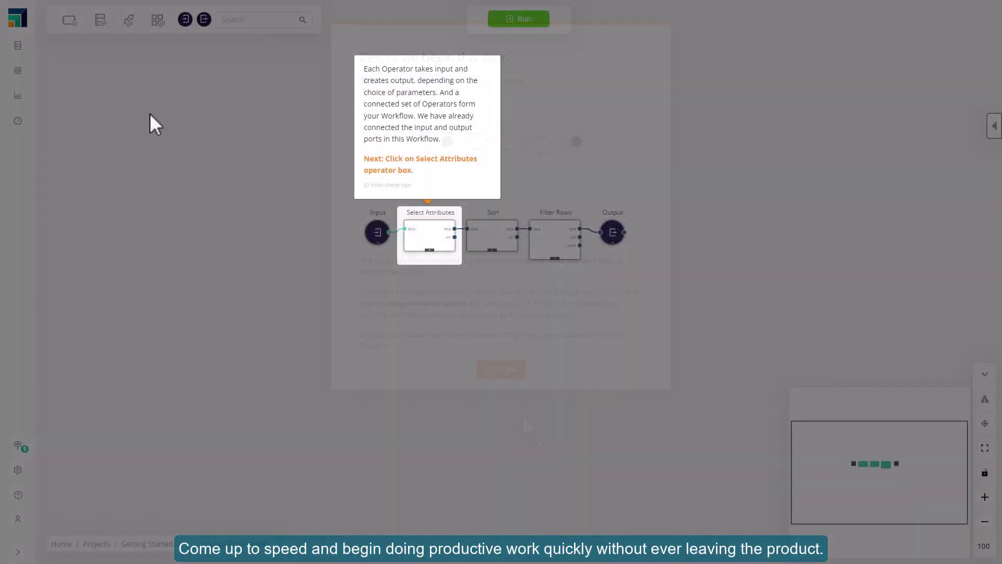
pyautogui.click(429, 238)
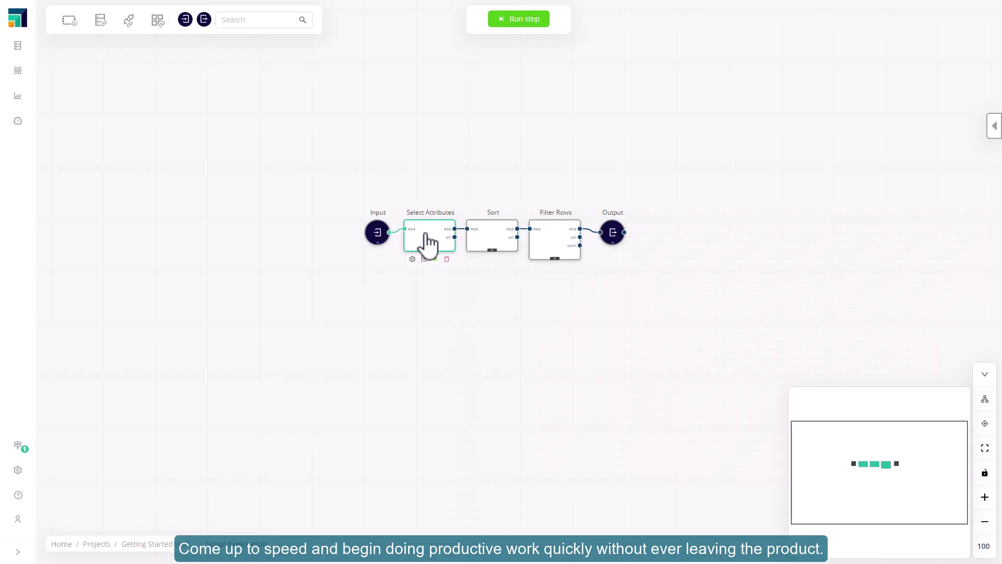